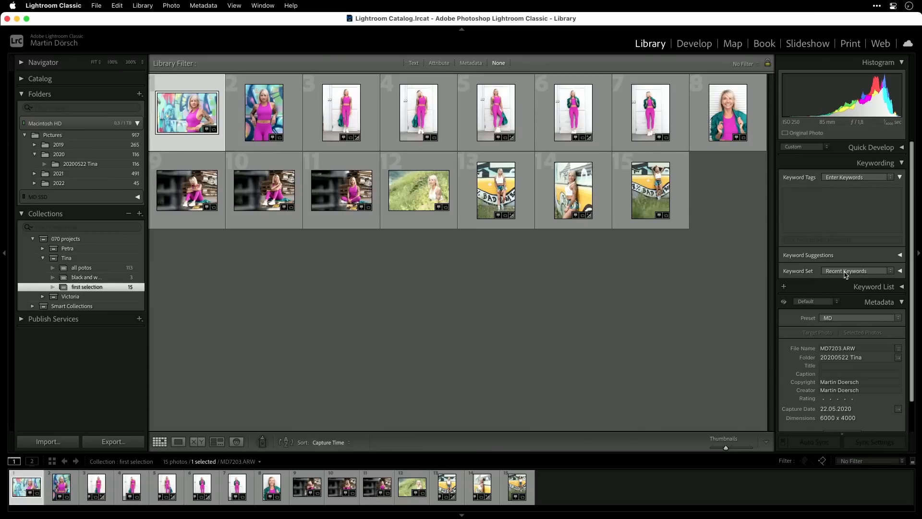
Select photos 1–34 in the 20200522 Tina folder and tag them with the keyword pink.
{"action": "left_click", "coordinate": [87, 165]}
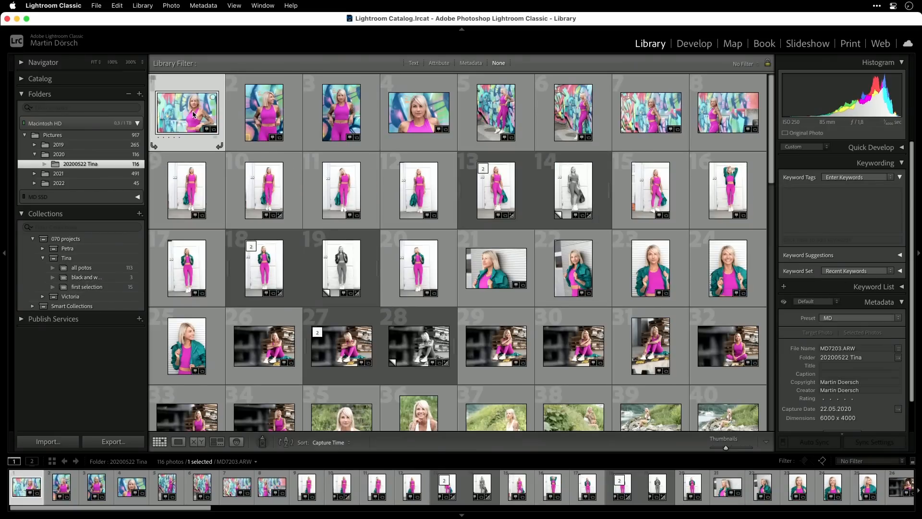
{"action": "left_click", "coordinate": [281, 423], "text": "shift"}
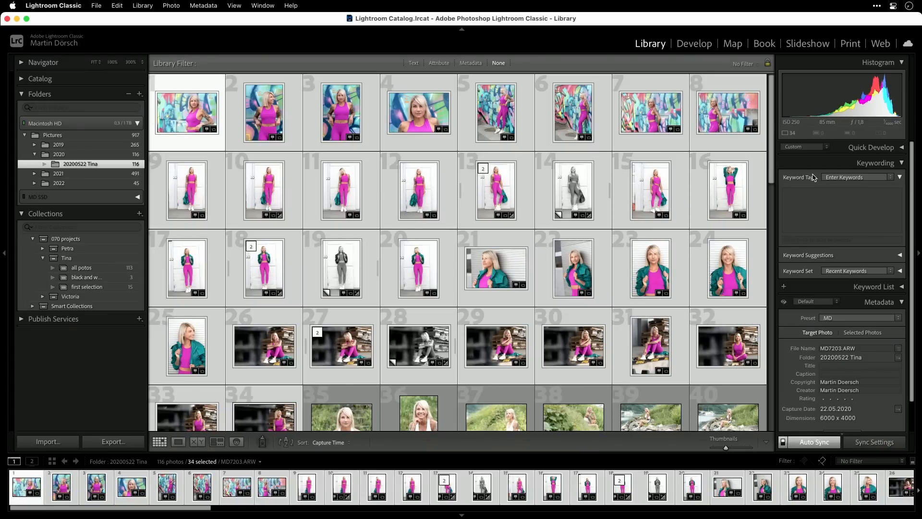
{"action": "left_click", "coordinate": [801, 239]}
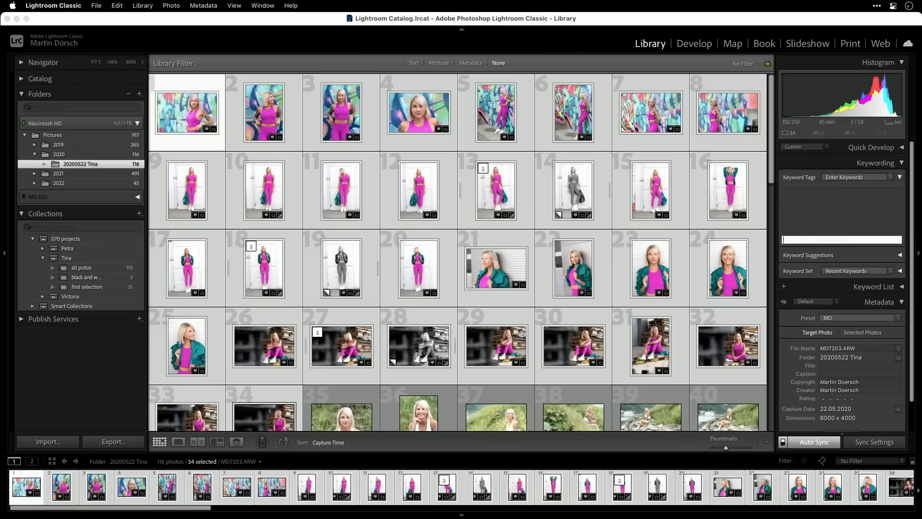
{"action": "type", "text": "pink"}
{"action": "key", "text": "Return"}
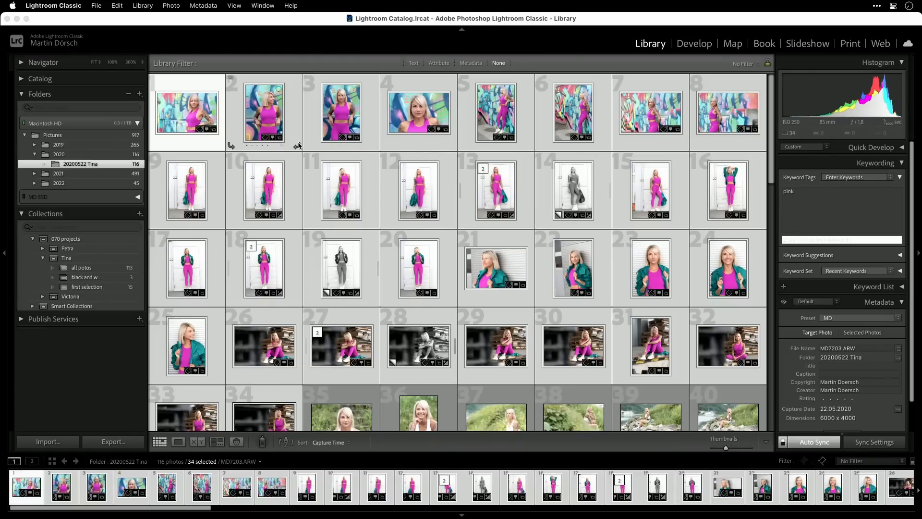
Select all 116 photos in the folder and add the keyword Tina to every one.
{"action": "scroll", "coordinate": [388, 378], "scroll_direction": "down", "scroll_amount": 3}
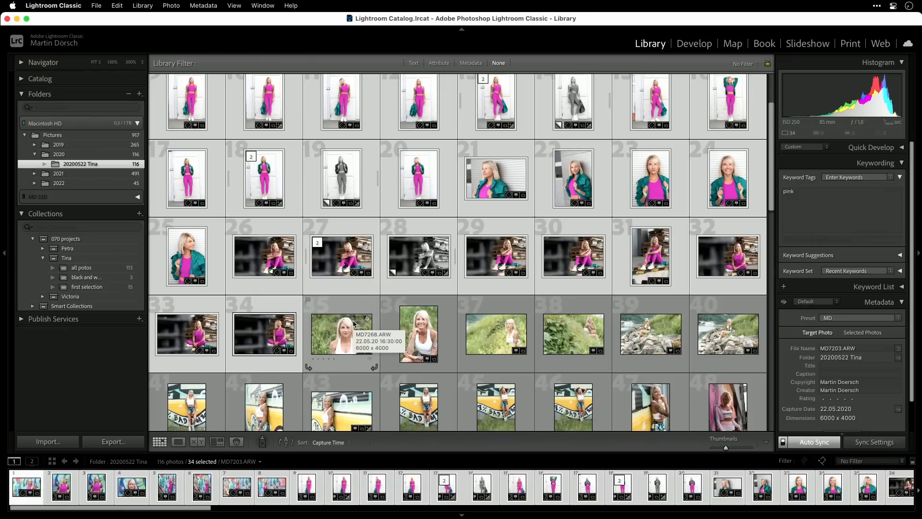
{"action": "left_click", "coordinate": [337, 327]}
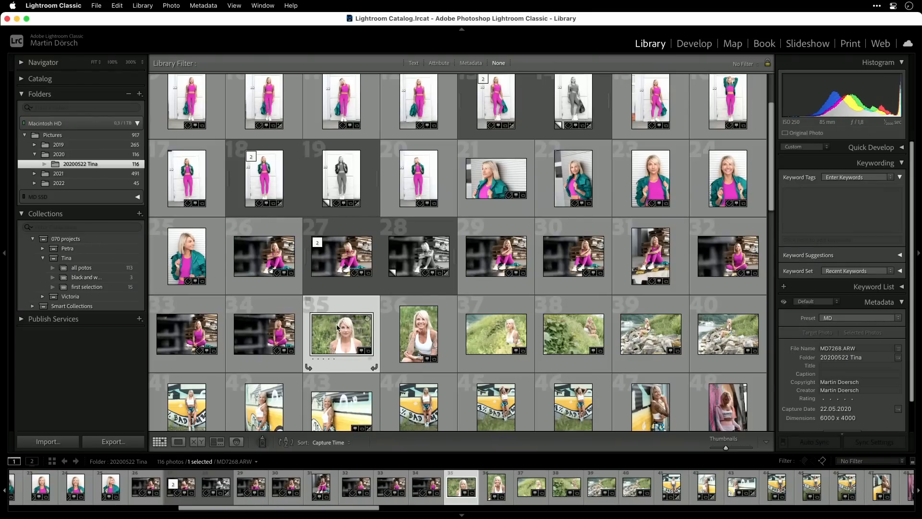
{"action": "key", "text": "super+a"}
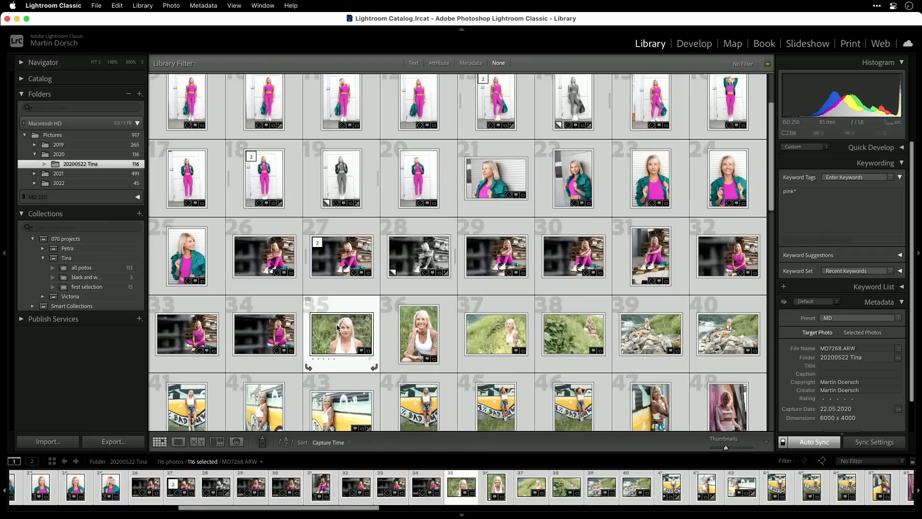
{"action": "left_click", "coordinate": [804, 240]}
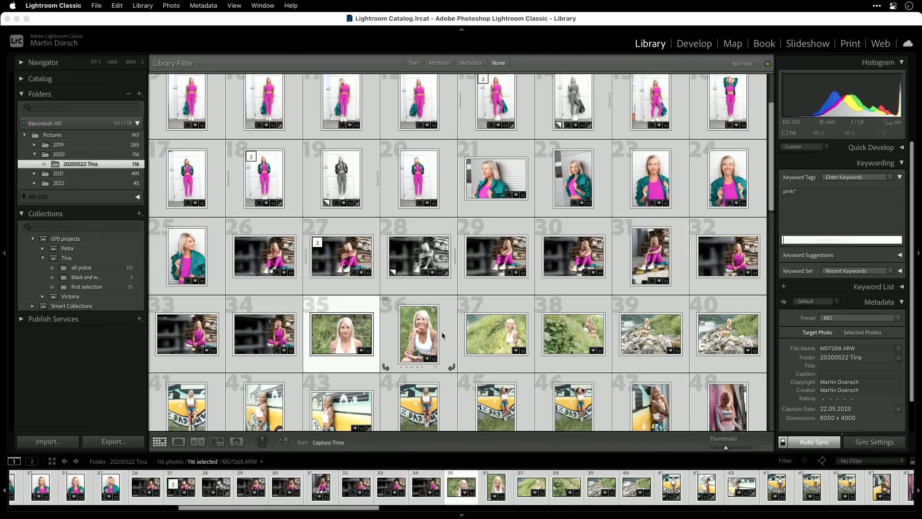
{"action": "left_click", "coordinate": [419, 338]}
{"action": "key", "text": "super+k"}
{"action": "type", "text": "Tina"}
{"action": "key", "text": "Return"}
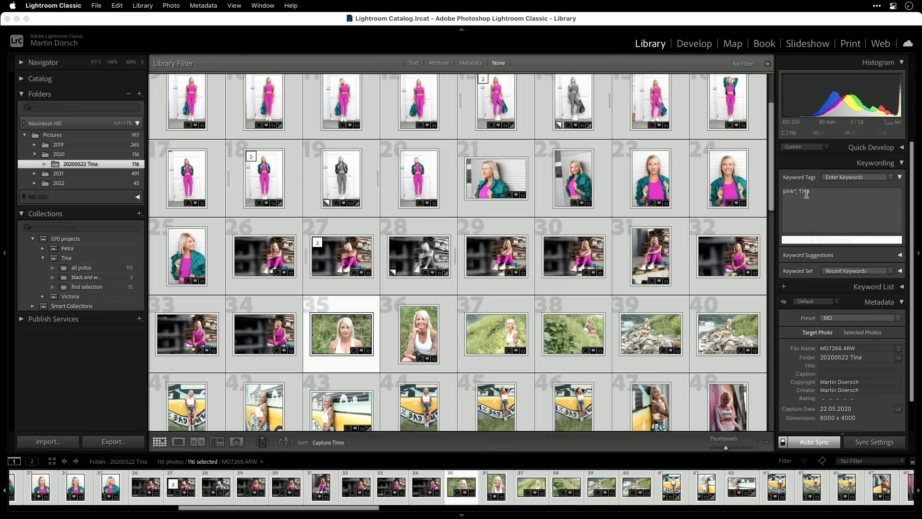
{"action": "mouse_move", "coordinate": [812, 192]}
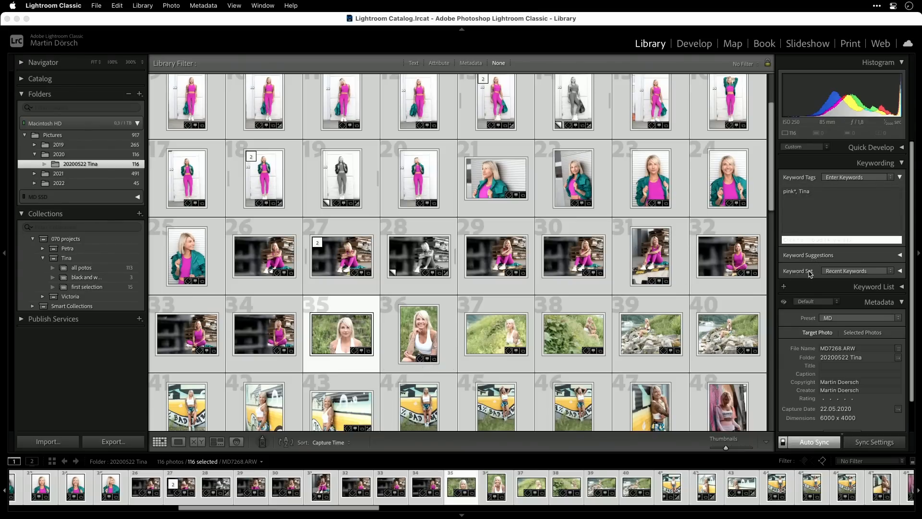
{"action": "key", "text": "Escape"}
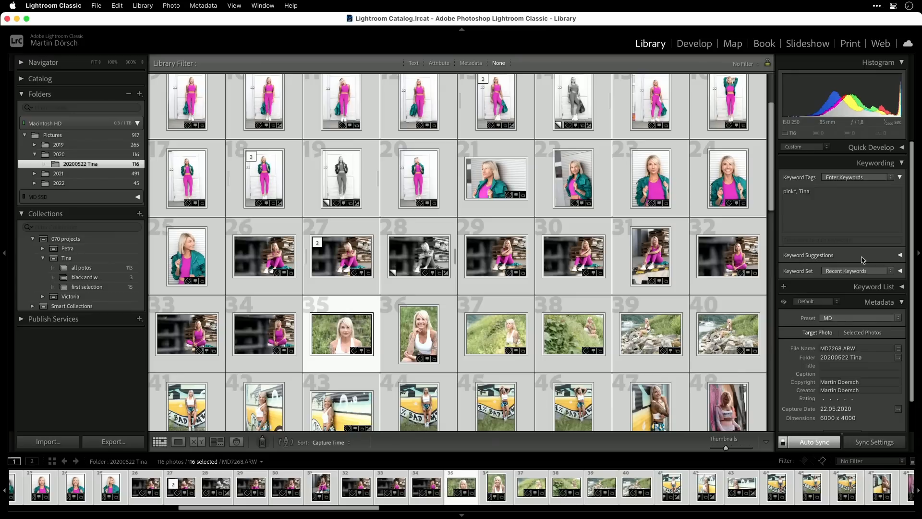
Expand the Keyword Set panel listing Tina, pink, woom, The Block Zone and Vista Del Mar Place.
{"action": "left_click", "coordinate": [899, 256]}
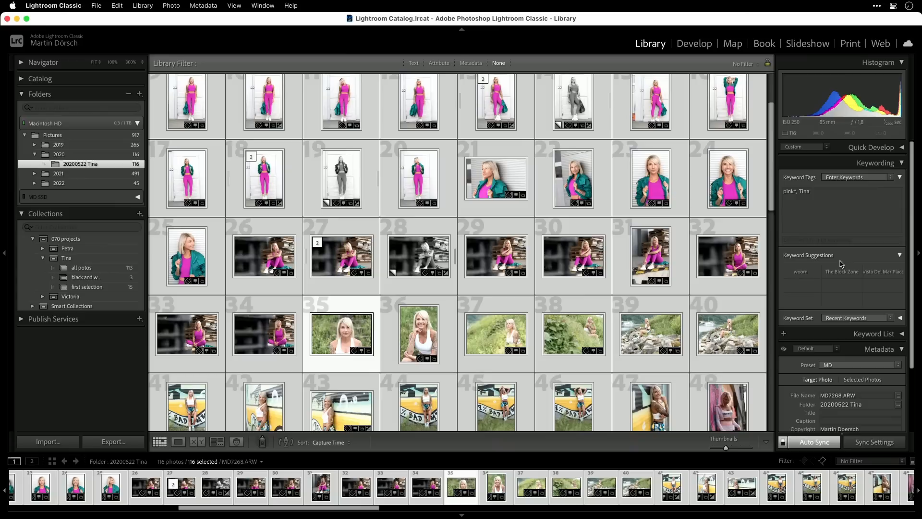
{"action": "left_click", "coordinate": [900, 256]}
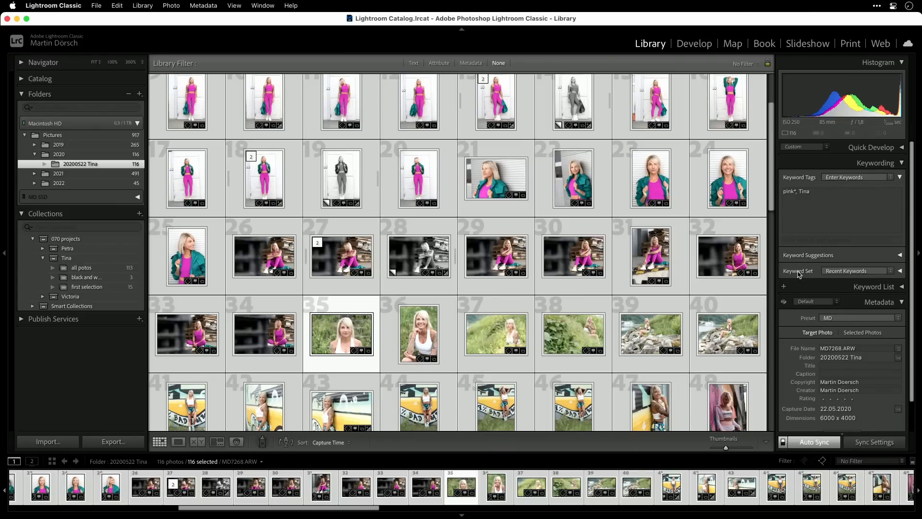
{"action": "left_click", "coordinate": [900, 271]}
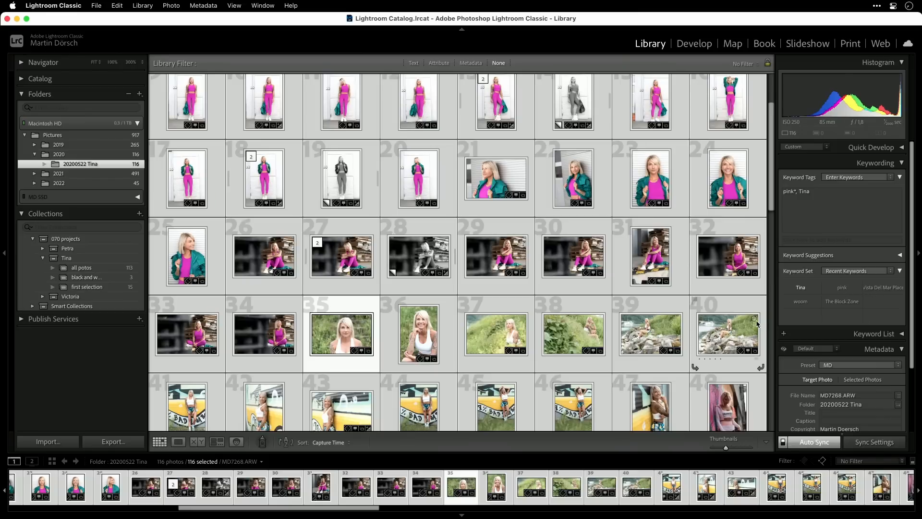
Select photos 48 through 88 and tag them pink from the Keyword Set panel.
{"action": "left_click", "coordinate": [747, 307]}
{"action": "scroll", "coordinate": [768, 253], "scroll_direction": "down", "scroll_amount": 5}
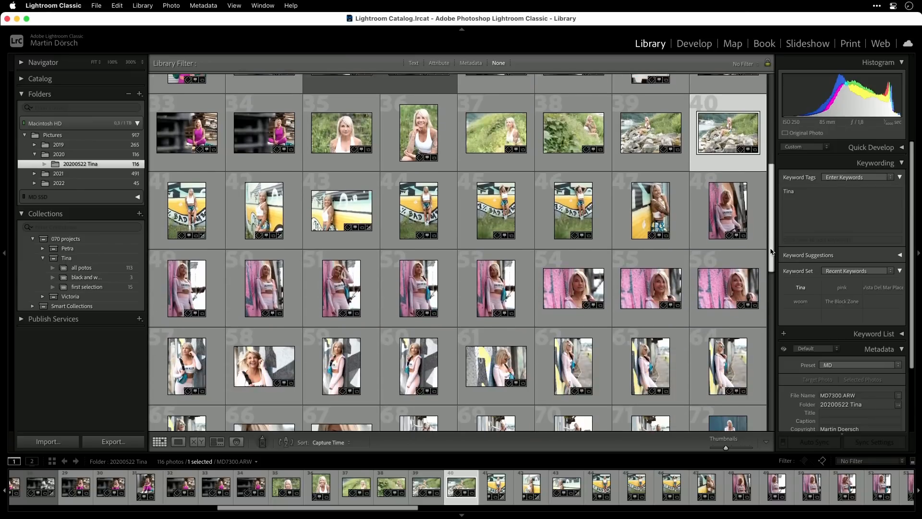
{"action": "key", "text": "Down"}
{"action": "scroll", "coordinate": [768, 245], "scroll_direction": "down", "scroll_amount": 2}
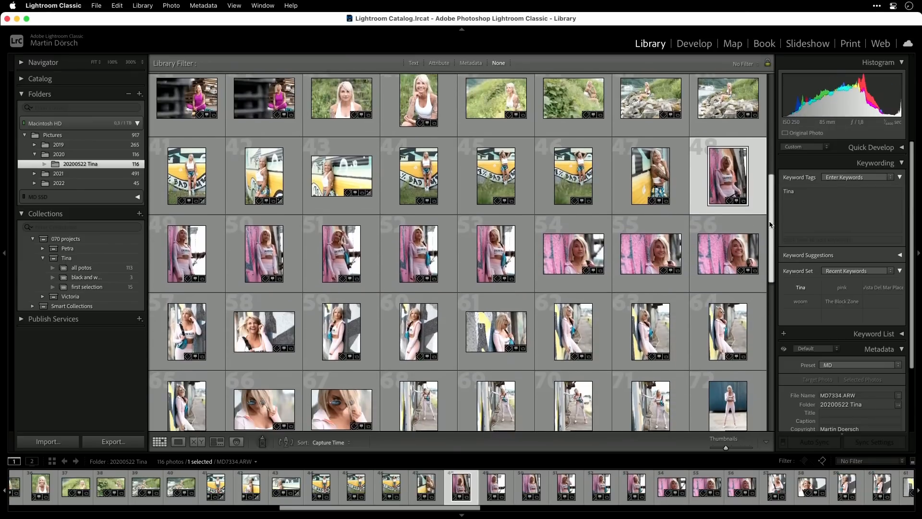
{"action": "scroll", "coordinate": [768, 236], "scroll_direction": "down", "scroll_amount": 5}
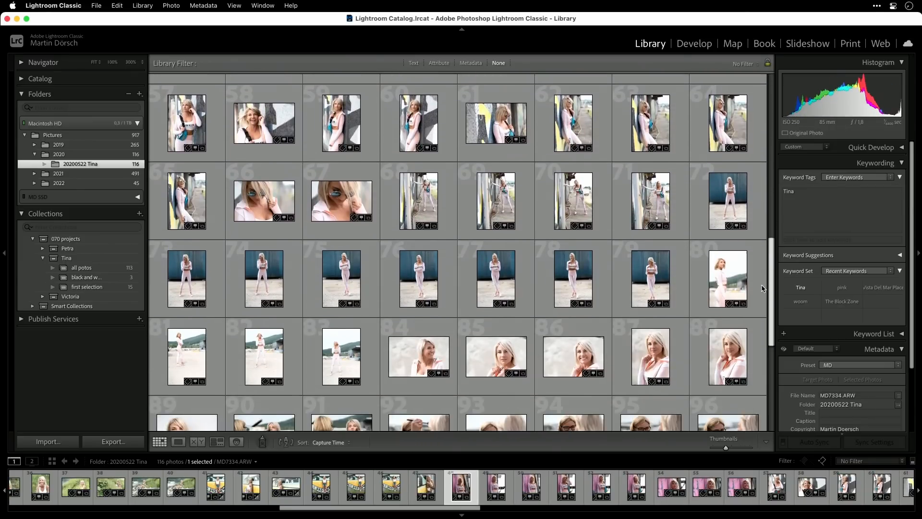
{"action": "scroll", "coordinate": [760, 305], "scroll_direction": "down", "scroll_amount": 2}
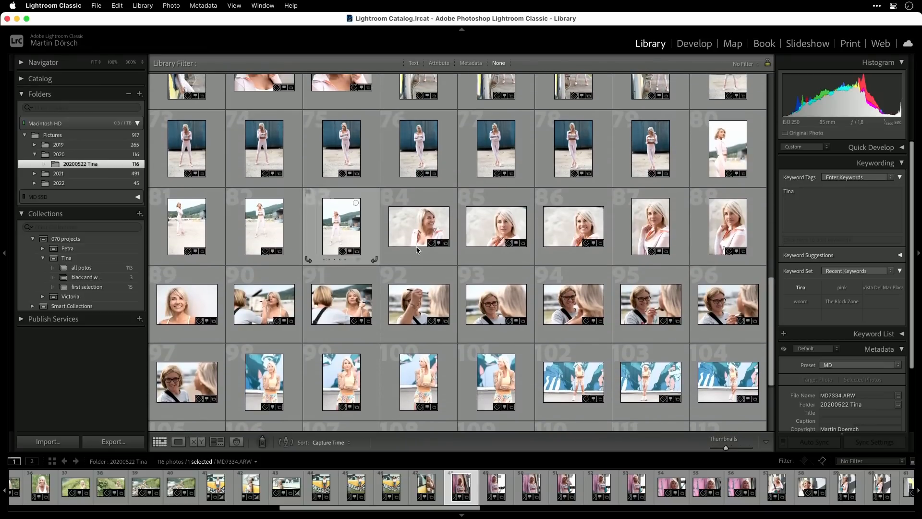
{"action": "left_click", "coordinate": [725, 236], "text": "shift"}
{"action": "left_click", "coordinate": [841, 289]}
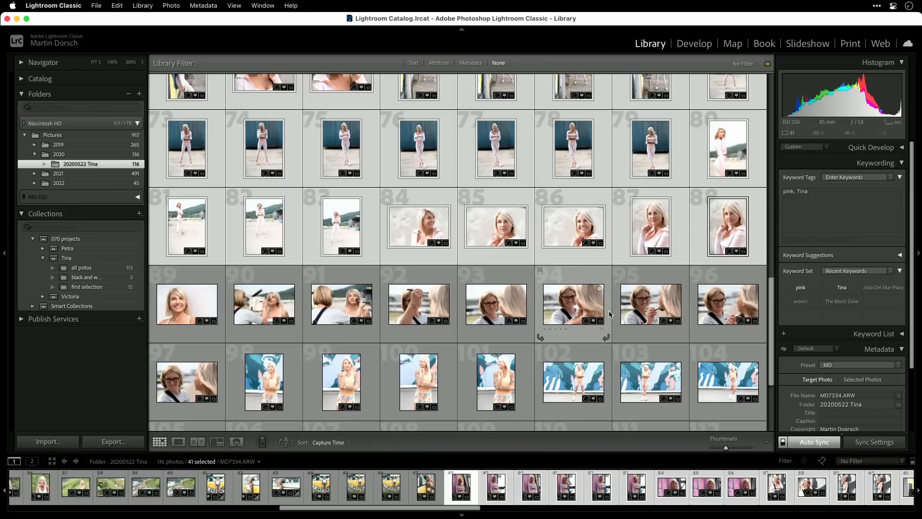
Bring up the Keyword Set dropdown listing the available keyword sets.
{"action": "scroll", "coordinate": [609, 315], "scroll_direction": "down", "scroll_amount": 2}
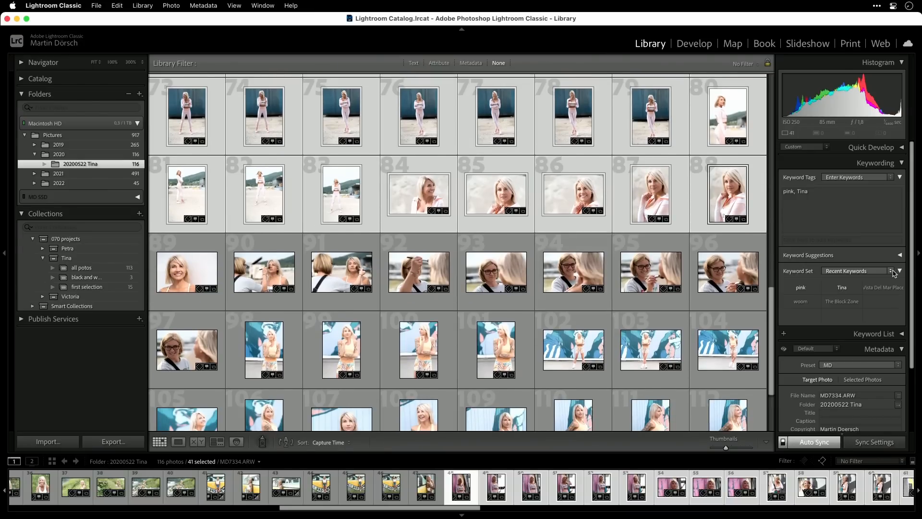
{"action": "left_click", "coordinate": [891, 272]}
{"action": "left_click", "coordinate": [891, 272]}
{"action": "left_click", "coordinate": [890, 273]}
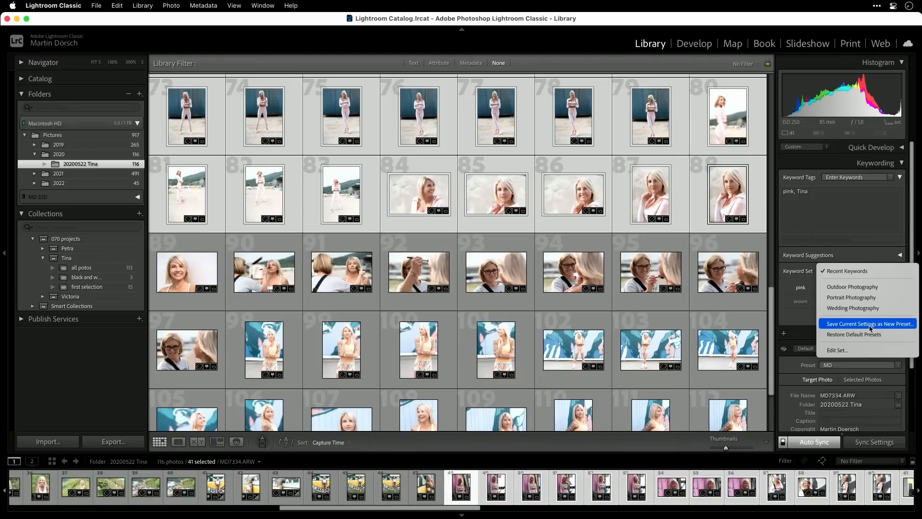
In the keyword set editor, clear Vista Del Mar Place, woom and The Block Zone from the slots.
{"action": "left_click", "coordinate": [851, 351]}
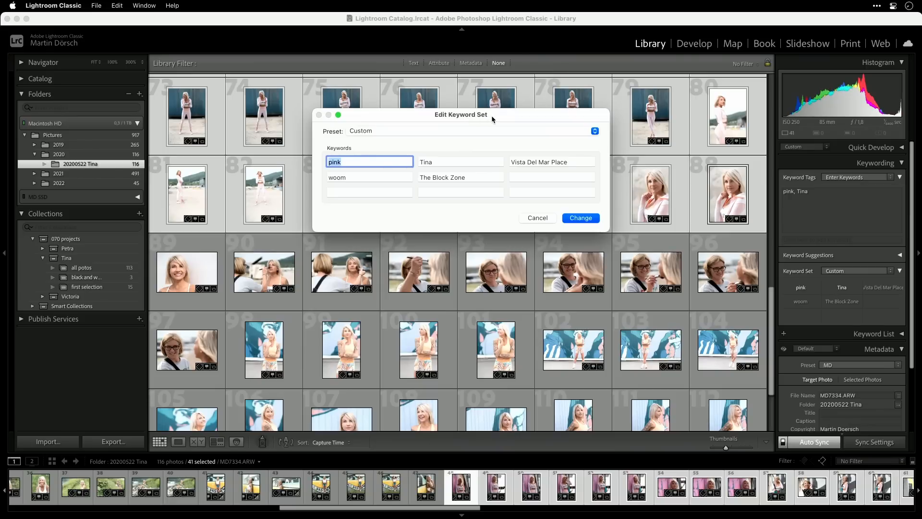
{"action": "left_click", "coordinate": [491, 131]}
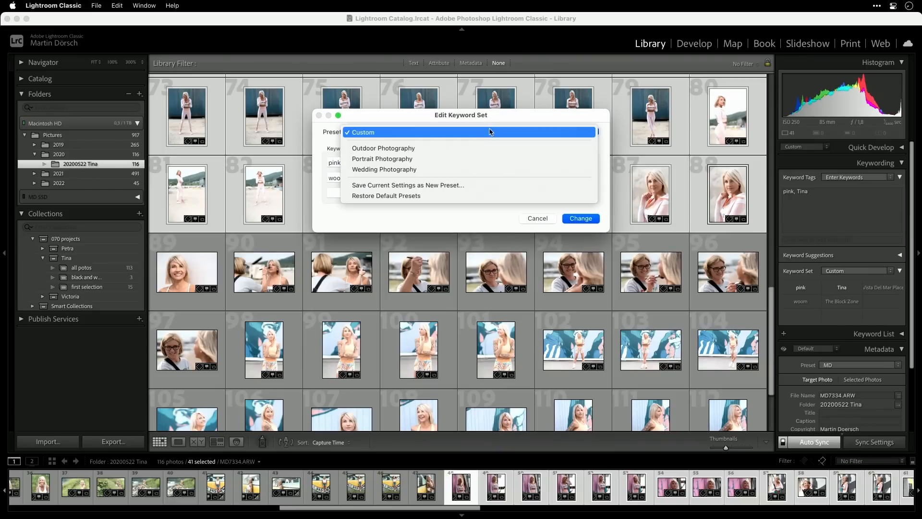
{"action": "left_click", "coordinate": [417, 113]}
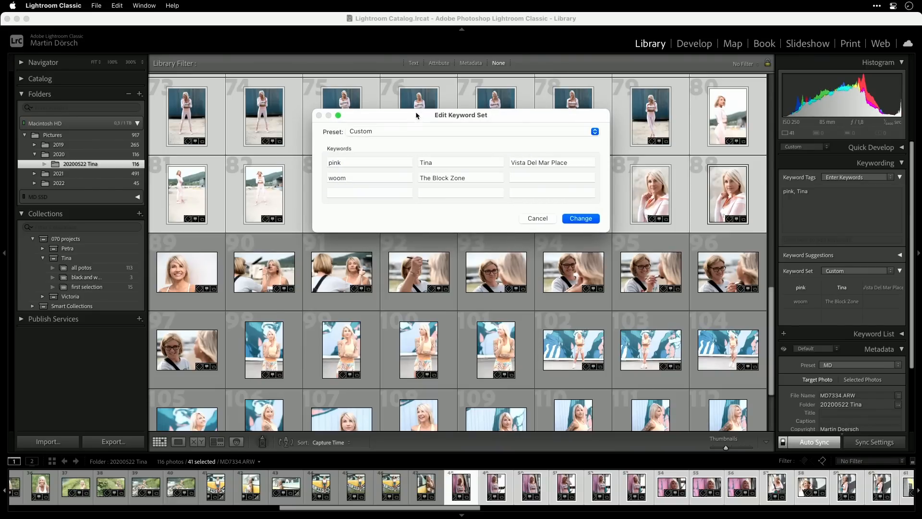
{"action": "left_click", "coordinate": [375, 163]}
{"action": "key", "text": "Tab"}
{"action": "key", "text": "Tab"}
{"action": "key", "text": "BackSpace"}
{"action": "key", "text": "Tab"}
{"action": "key", "text": "BackSpace"}
{"action": "key", "text": "Tab"}
{"action": "key", "text": "BackSpace"}
{"action": "key", "text": "alt"}
Fill the keyword slots with Tina, yellow, white and makeup, removing the duplicate Tina.
{"action": "left_click", "coordinate": [370, 192]}
{"action": "type", "text": "Tin"}
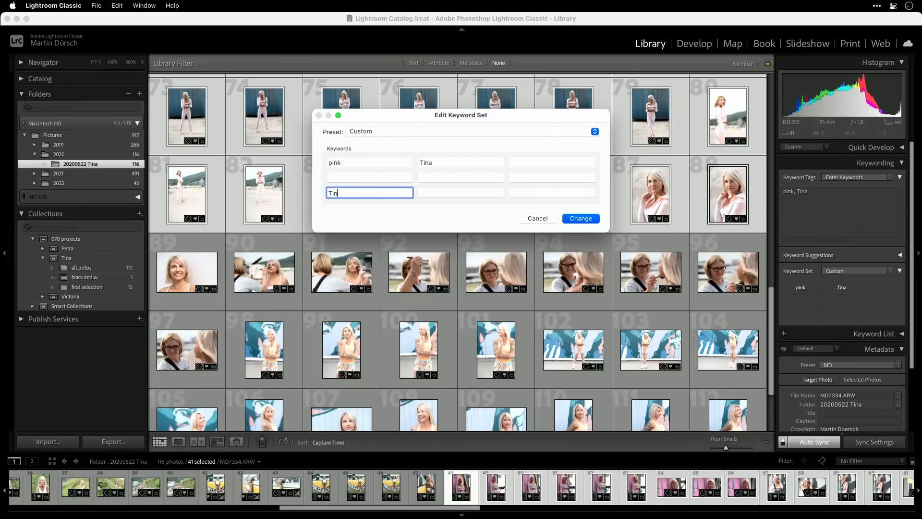
{"action": "type", "text": "a"}
{"action": "double_click", "coordinate": [433, 162]}
{"action": "key", "text": "BackSpace"}
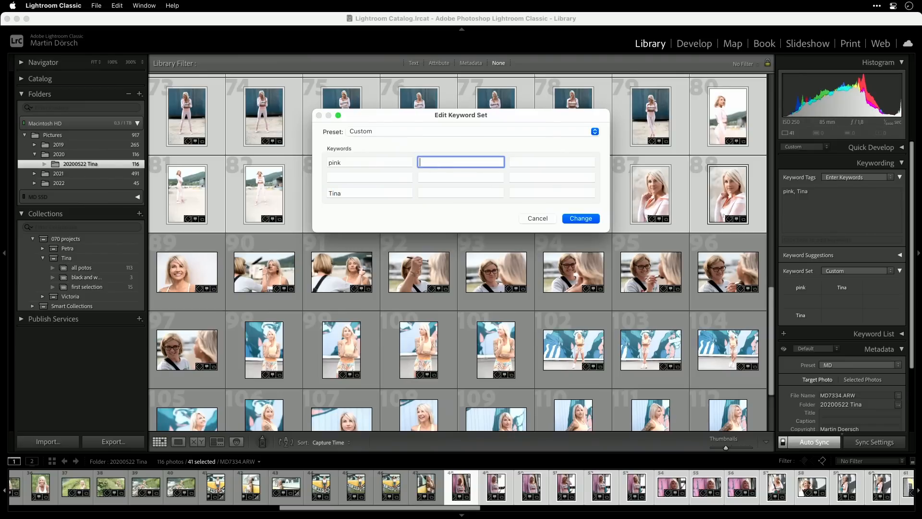
{"action": "left_click", "coordinate": [376, 163]}
{"action": "left_click", "coordinate": [446, 159]}
{"action": "type", "text": "yellow"}
{"action": "key", "text": "Tab"}
{"action": "type", "text": "wh"}
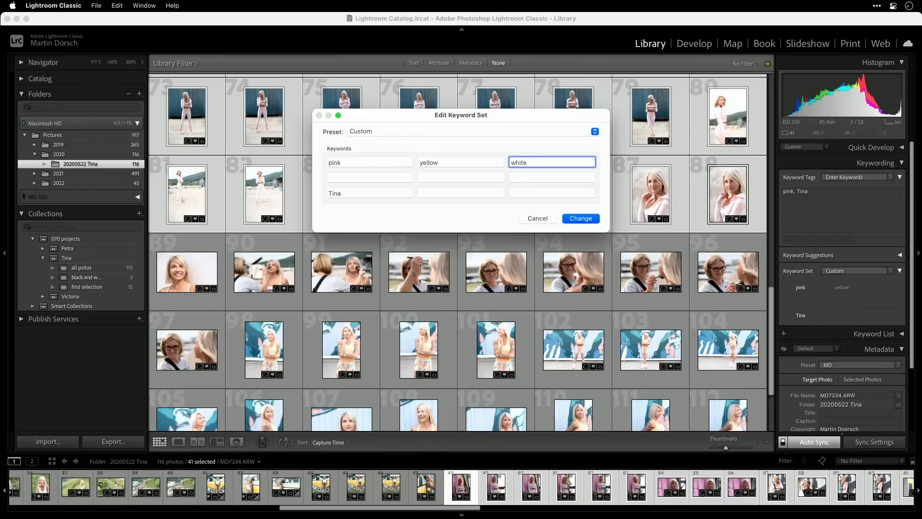
{"action": "left_click", "coordinate": [436, 192]}
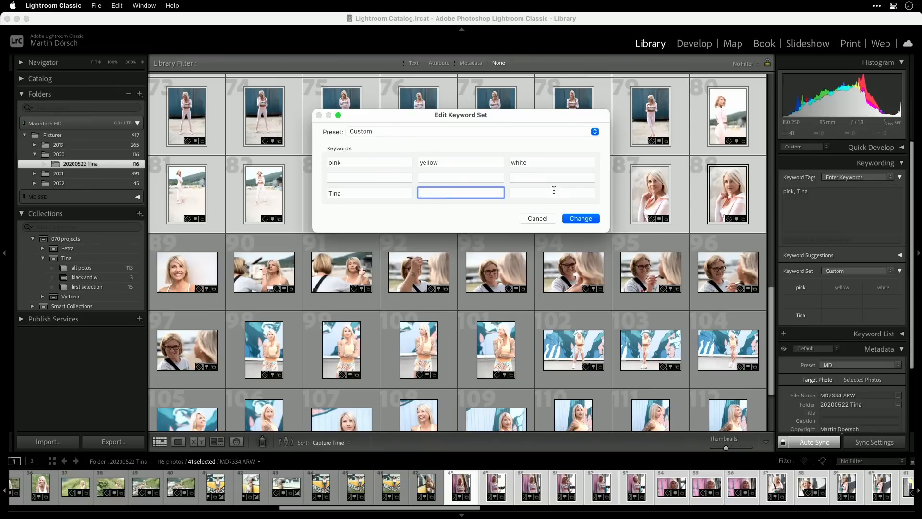
{"action": "type", "text": "makeup"}
Save these keywords as a new preset named Tina and apply it as the keyword set.
{"action": "left_click", "coordinate": [578, 132]}
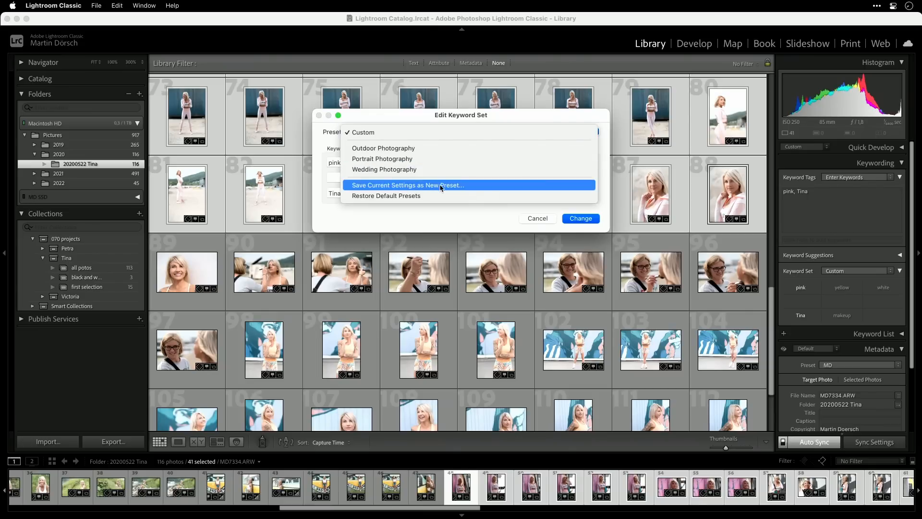
{"action": "left_click", "coordinate": [445, 185]}
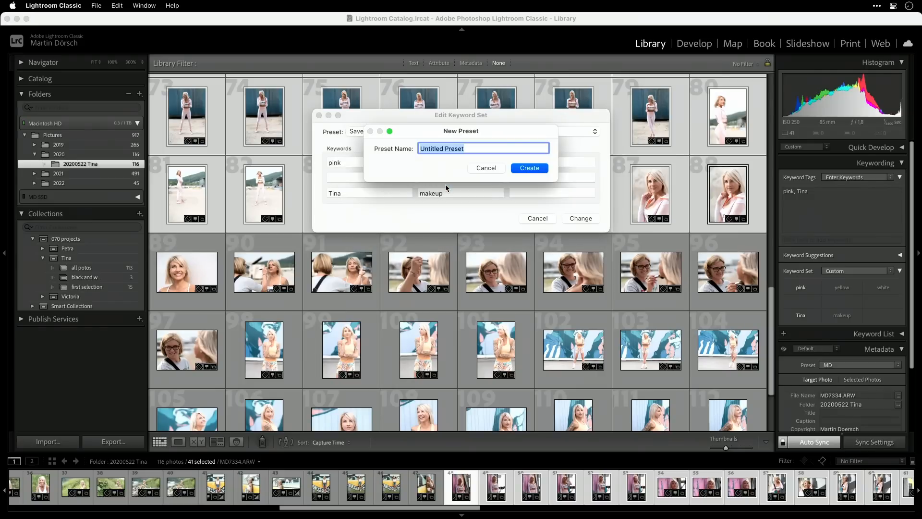
{"action": "type", "text": "Tina"}
{"action": "left_click", "coordinate": [528, 169]}
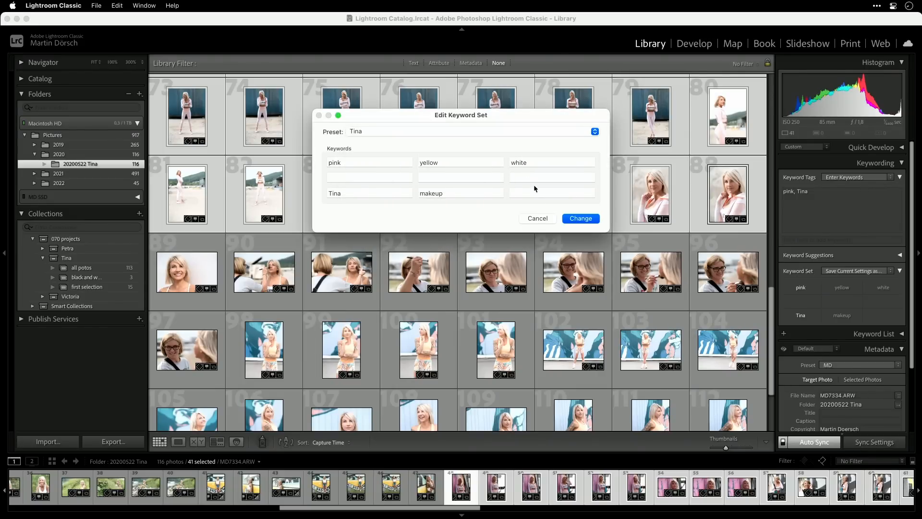
{"action": "left_click", "coordinate": [572, 218]}
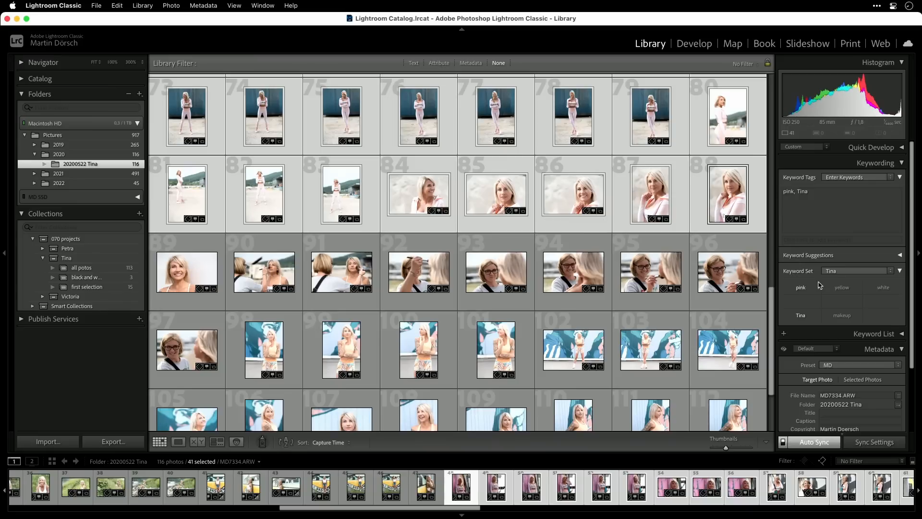
Select photos 98 through 116 and tag them yellow.
{"action": "left_click", "coordinate": [255, 346]}
{"action": "scroll", "coordinate": [770, 312], "scroll_direction": "down", "scroll_amount": 1}
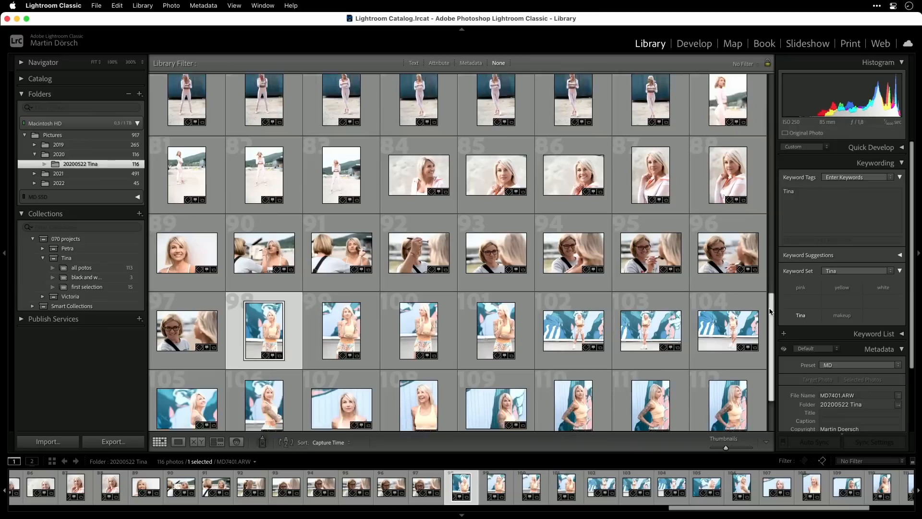
{"action": "scroll", "coordinate": [770, 311], "scroll_direction": "down", "scroll_amount": 2}
{"action": "left_click", "coordinate": [416, 395], "text": "shift"}
{"action": "left_click", "coordinate": [842, 287]}
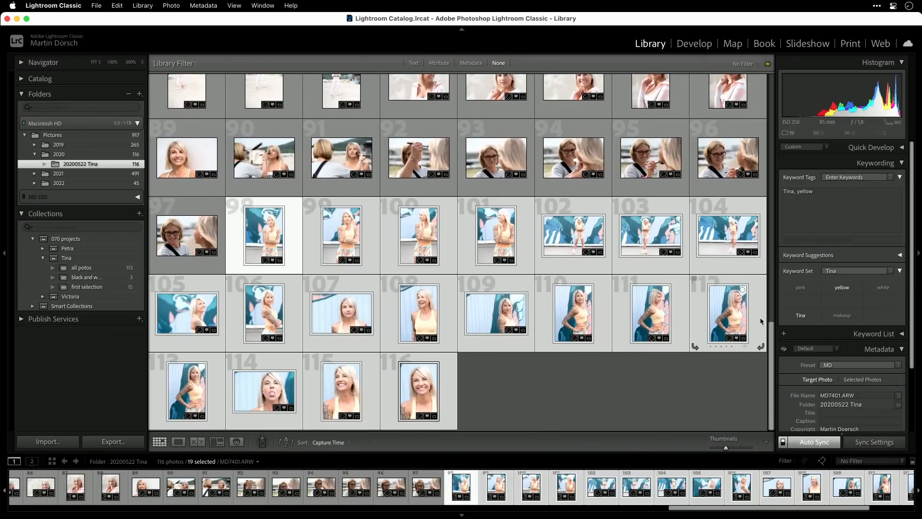
Tag photo 89 white, removing the yellow keyword from it.
{"action": "scroll", "coordinate": [770, 336], "scroll_direction": "up", "scroll_amount": 3}
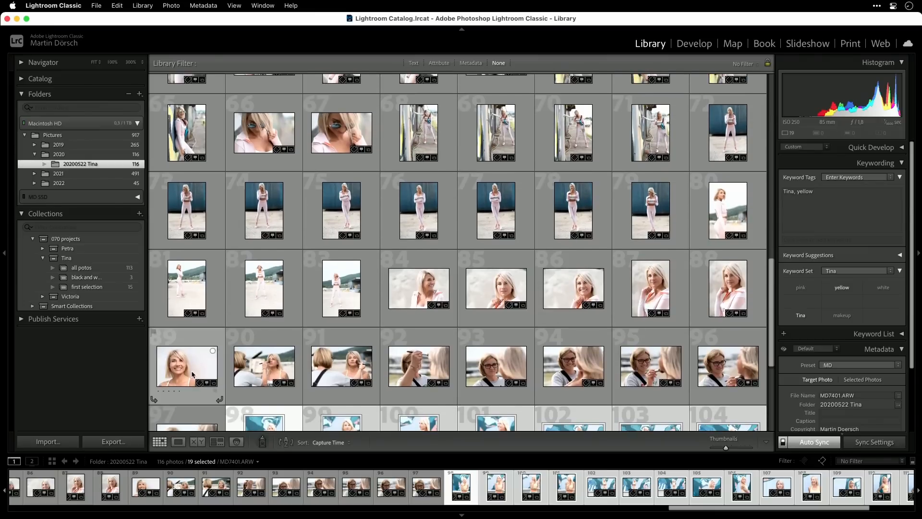
{"action": "left_click", "coordinate": [192, 375]}
{"action": "left_click", "coordinate": [884, 289]}
{"action": "left_click", "coordinate": [846, 288]}
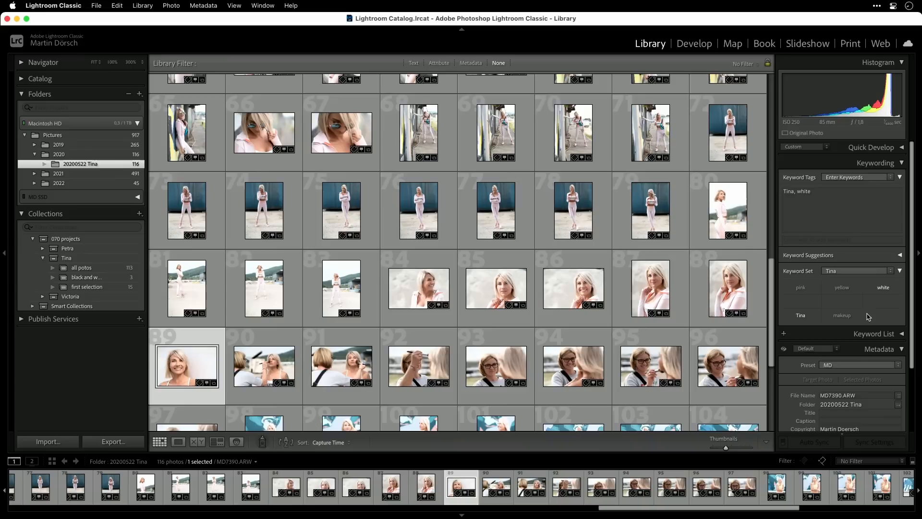
Select photos 90 through 97 and tag them makeup.
{"action": "left_click", "coordinate": [297, 374]}
{"action": "scroll", "coordinate": [304, 377], "scroll_direction": "down", "scroll_amount": 2}
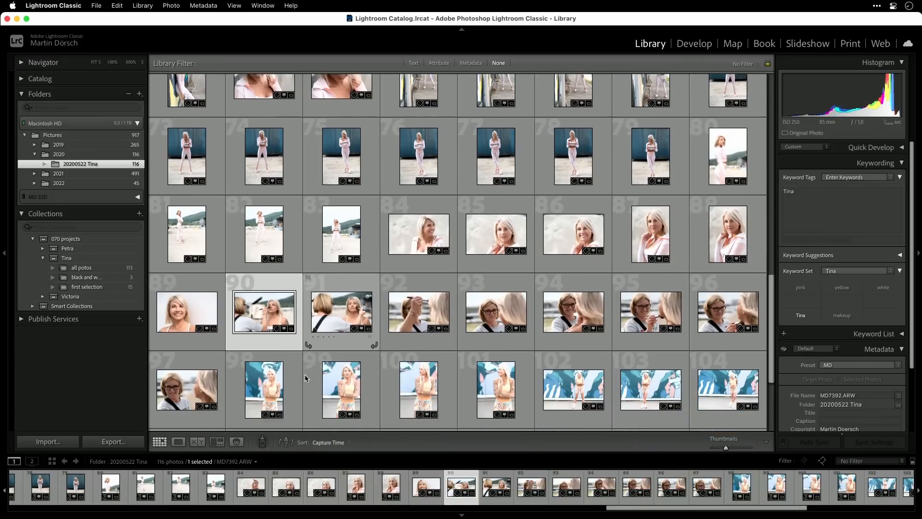
{"action": "left_click", "coordinate": [187, 385], "text": "shift"}
{"action": "left_click", "coordinate": [843, 318]}
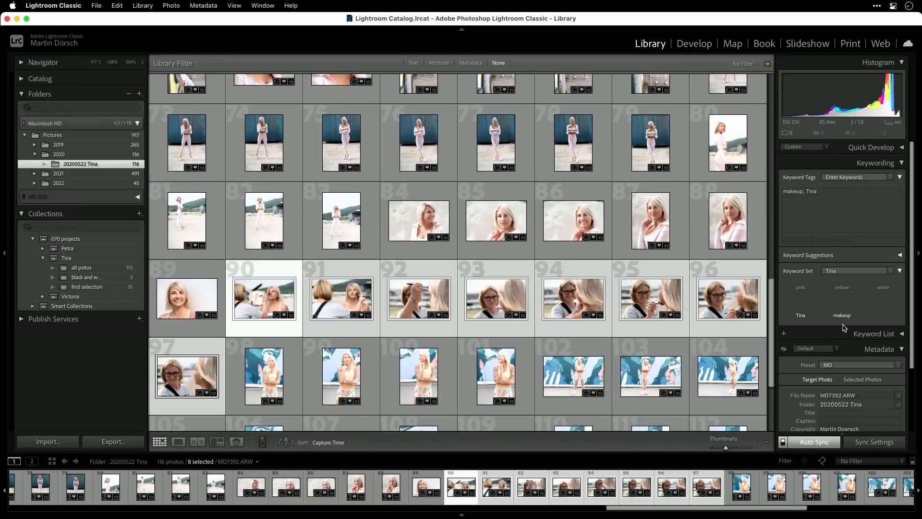
Move back up the grid and select photo 47 on its own.
{"action": "scroll", "coordinate": [771, 336], "scroll_direction": "up", "scroll_amount": 3}
{"action": "left_click_drag", "start_coordinate": [774, 281], "coordinate": [774, 251]}
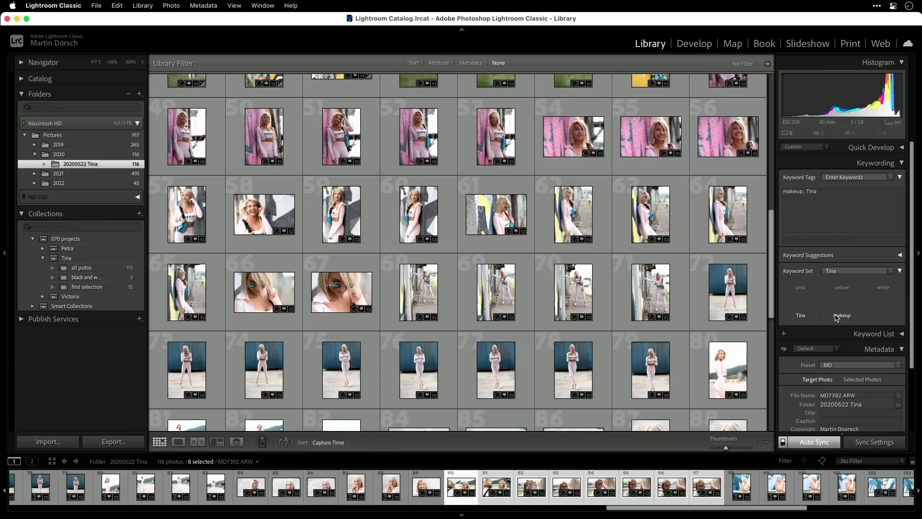
{"action": "left_click_drag", "start_coordinate": [775, 281], "coordinate": [778, 245]}
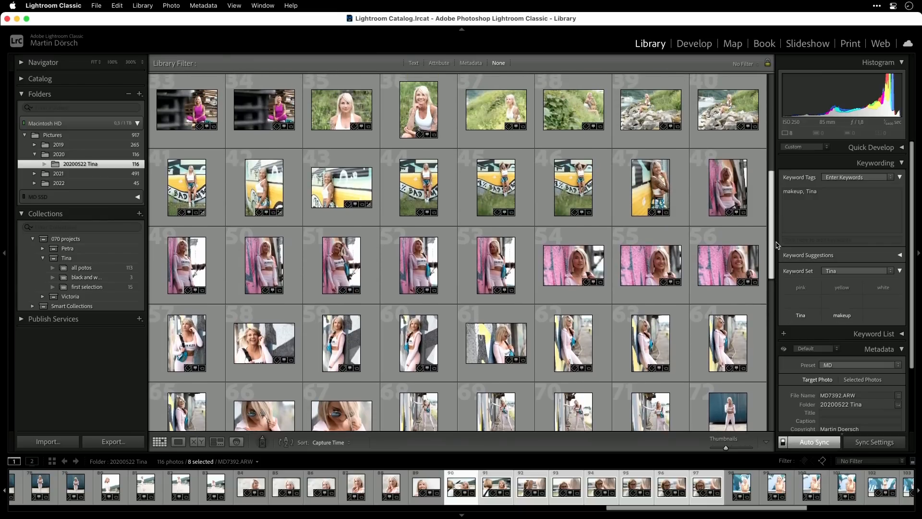
{"action": "scroll", "coordinate": [750, 236], "scroll_direction": "up", "scroll_amount": 2}
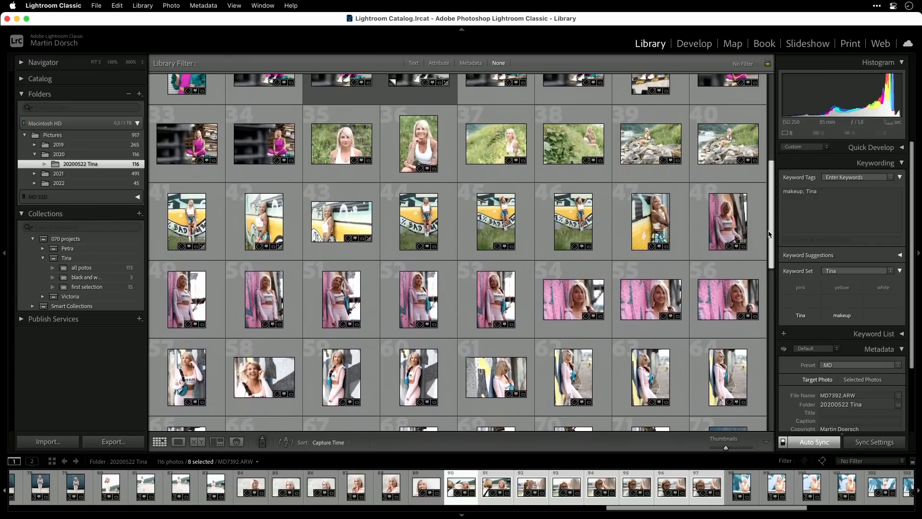
{"action": "left_click", "coordinate": [662, 227]}
{"action": "scroll", "coordinate": [662, 241], "scroll_direction": "up", "scroll_amount": 3}
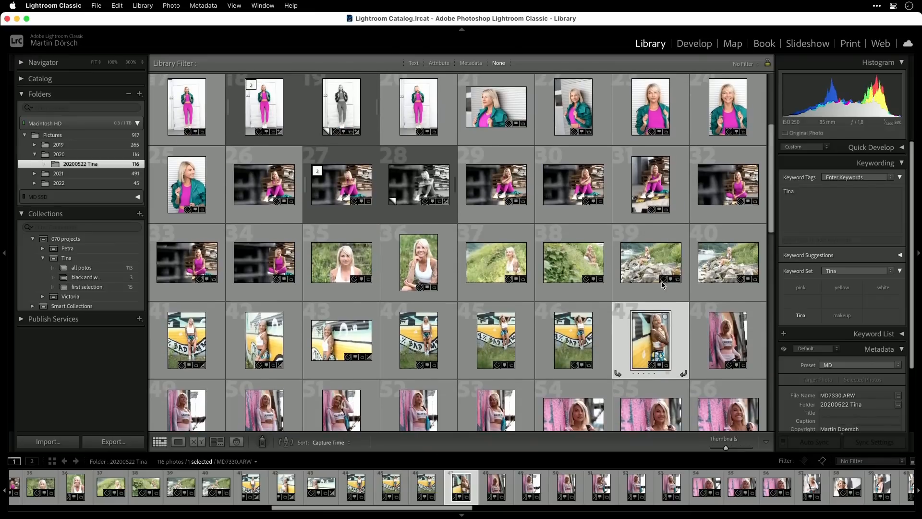
Extend the selection to photos 35–47 and tag them white with the Option+9 shortcut.
{"action": "left_click", "coordinate": [344, 267], "text": "shift"}
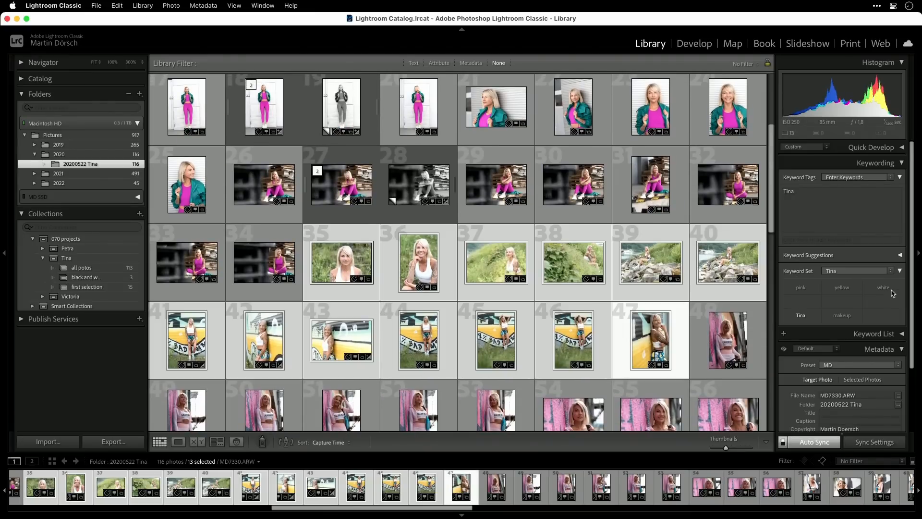
{"action": "key", "text": "alt"}
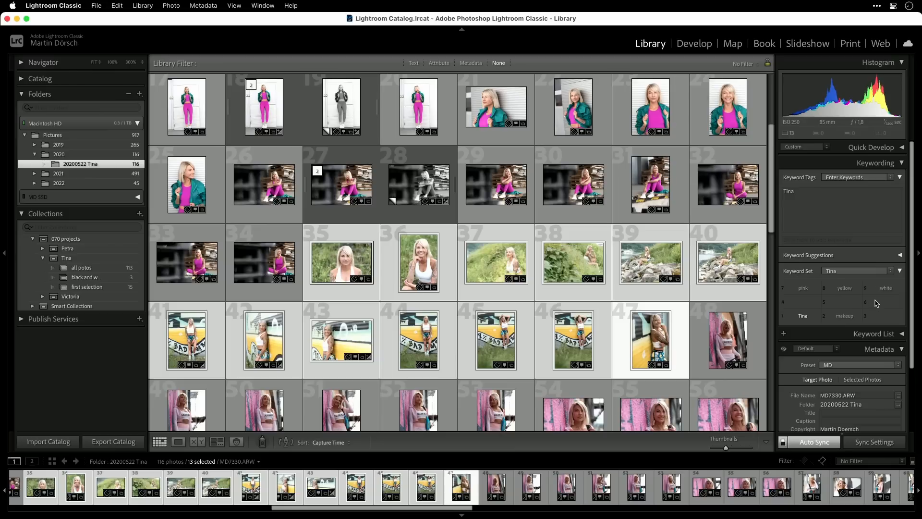
{"action": "key", "text": "alt+9"}
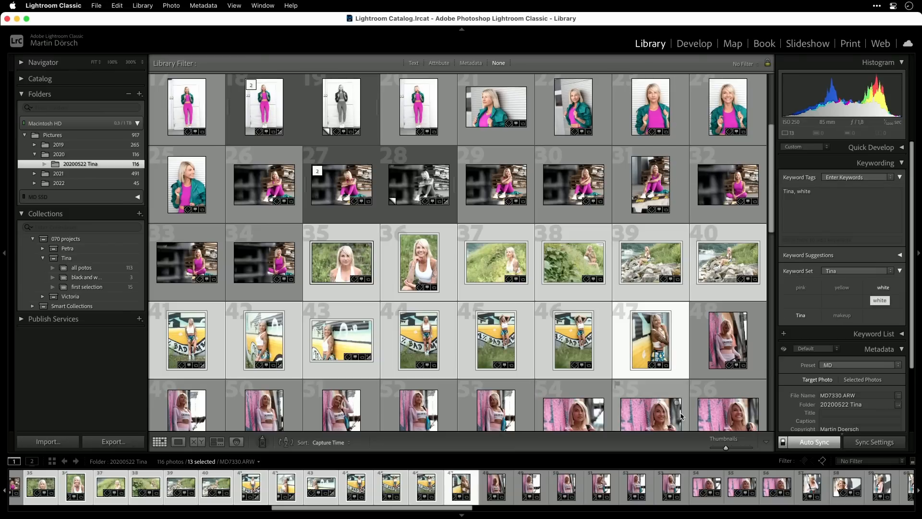
{"action": "left_click", "coordinate": [280, 260]}
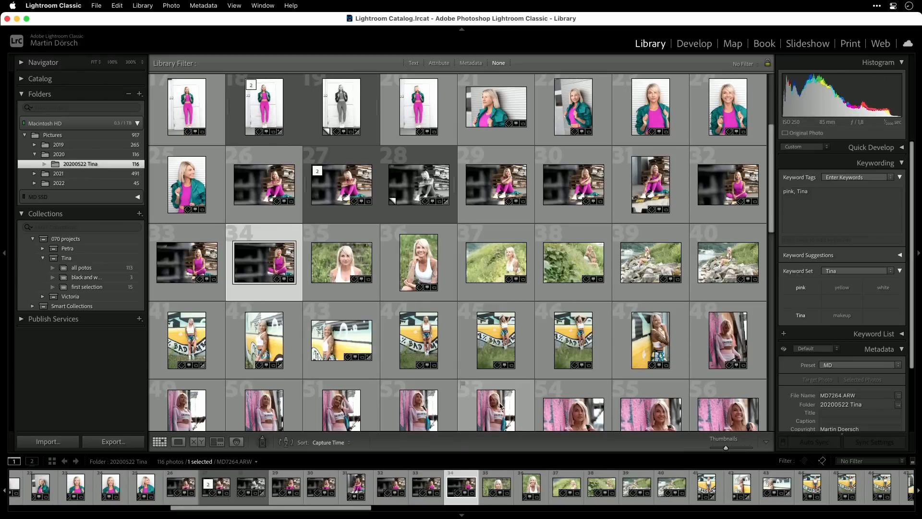
Select photos 48 through 97 and tag them white with the Option+9 keyword shortcut.
{"action": "scroll", "coordinate": [535, 357], "scroll_direction": "down", "scroll_amount": 2}
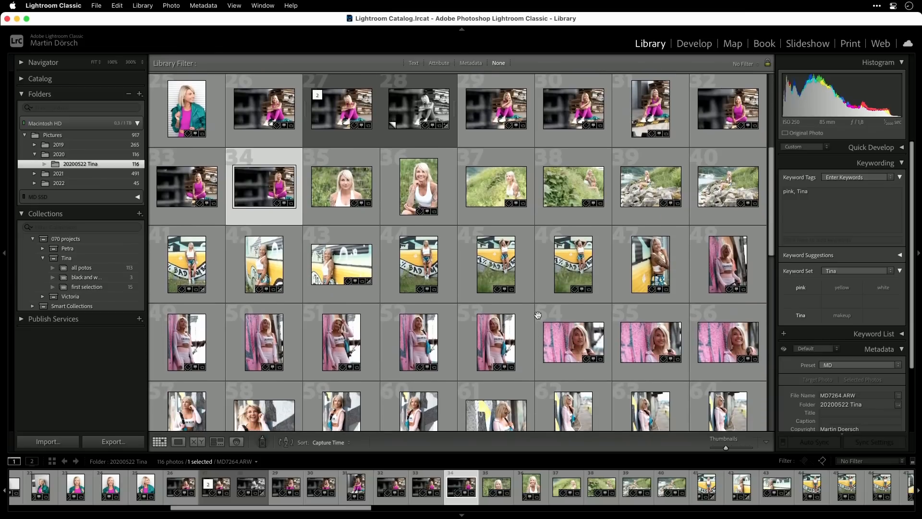
{"action": "left_click", "coordinate": [726, 270]}
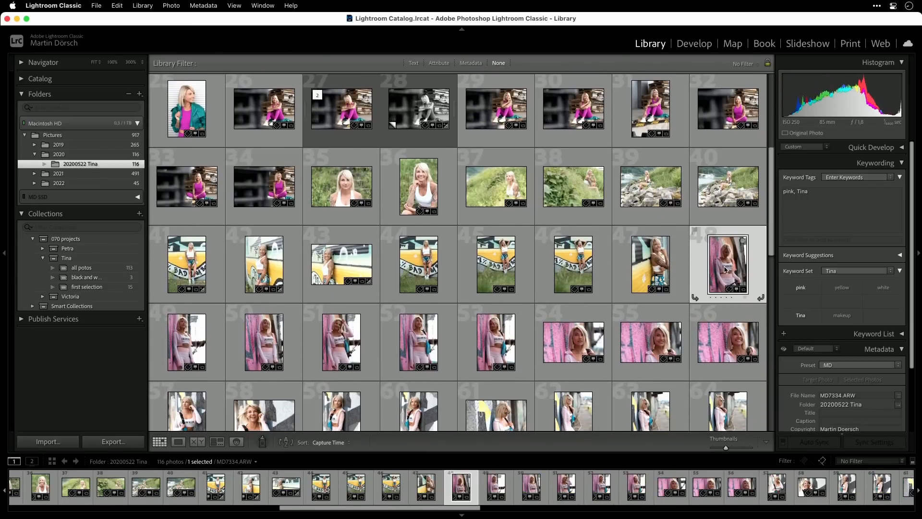
{"action": "scroll", "coordinate": [725, 270], "scroll_direction": "down", "scroll_amount": 5}
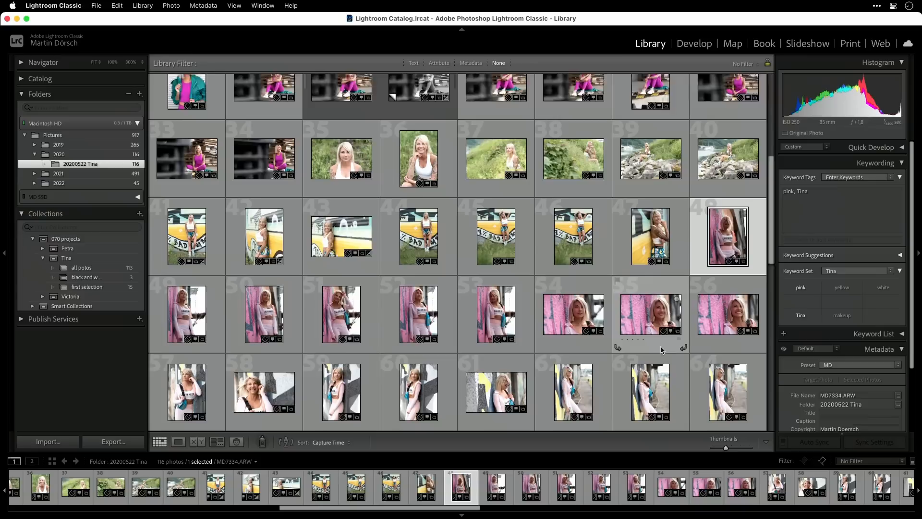
{"action": "scroll", "coordinate": [663, 350], "scroll_direction": "down", "scroll_amount": 3}
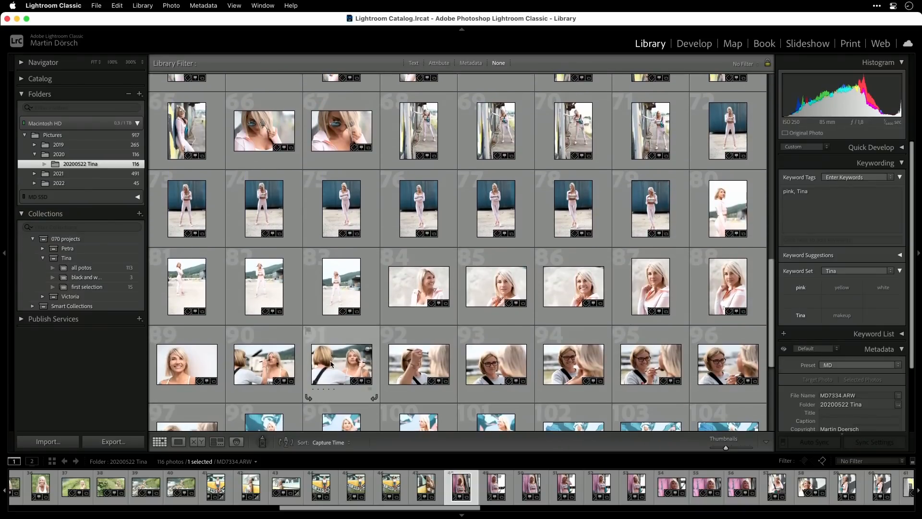
{"action": "scroll", "coordinate": [308, 382], "scroll_direction": "down", "scroll_amount": 2}
{"action": "left_click", "coordinate": [185, 389], "text": "shift"}
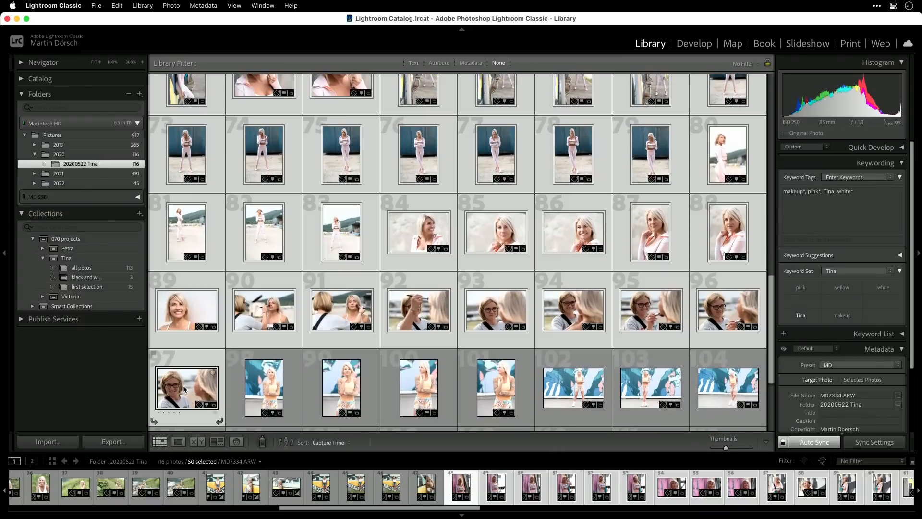
{"action": "key", "text": "alt"}
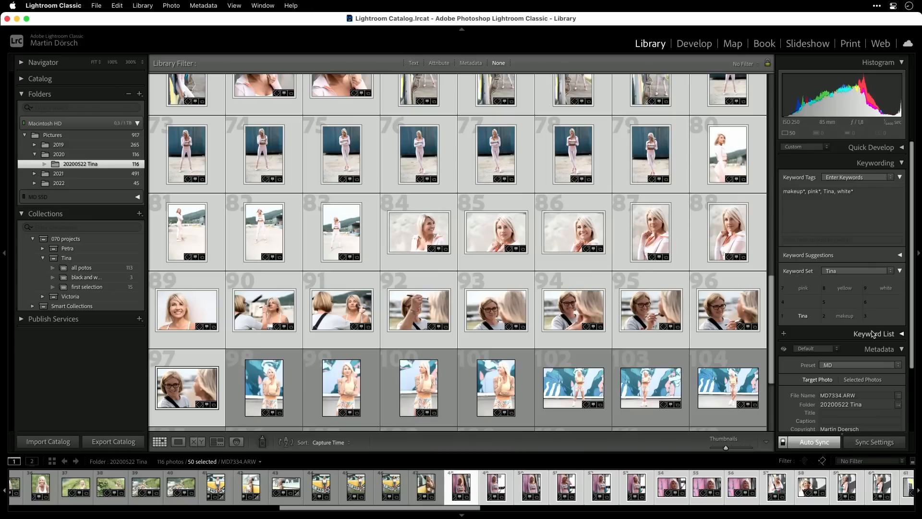
{"action": "key", "text": "alt+9"}
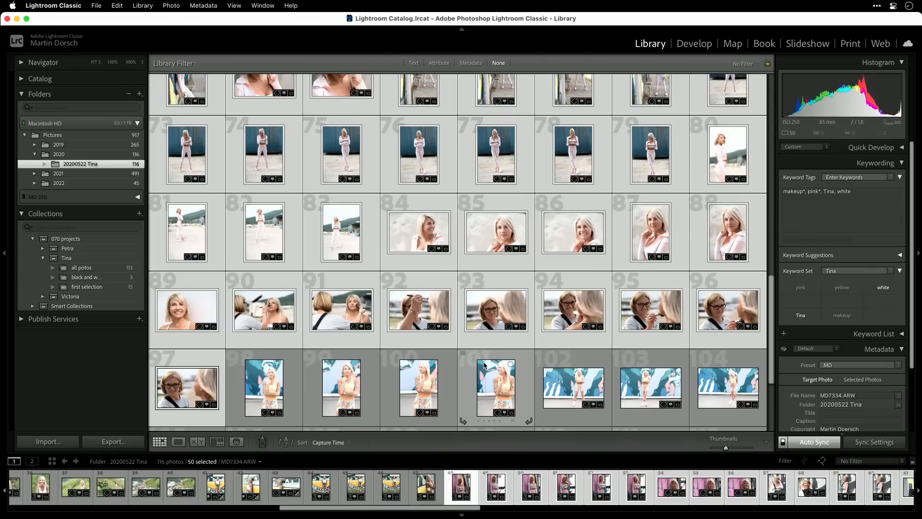